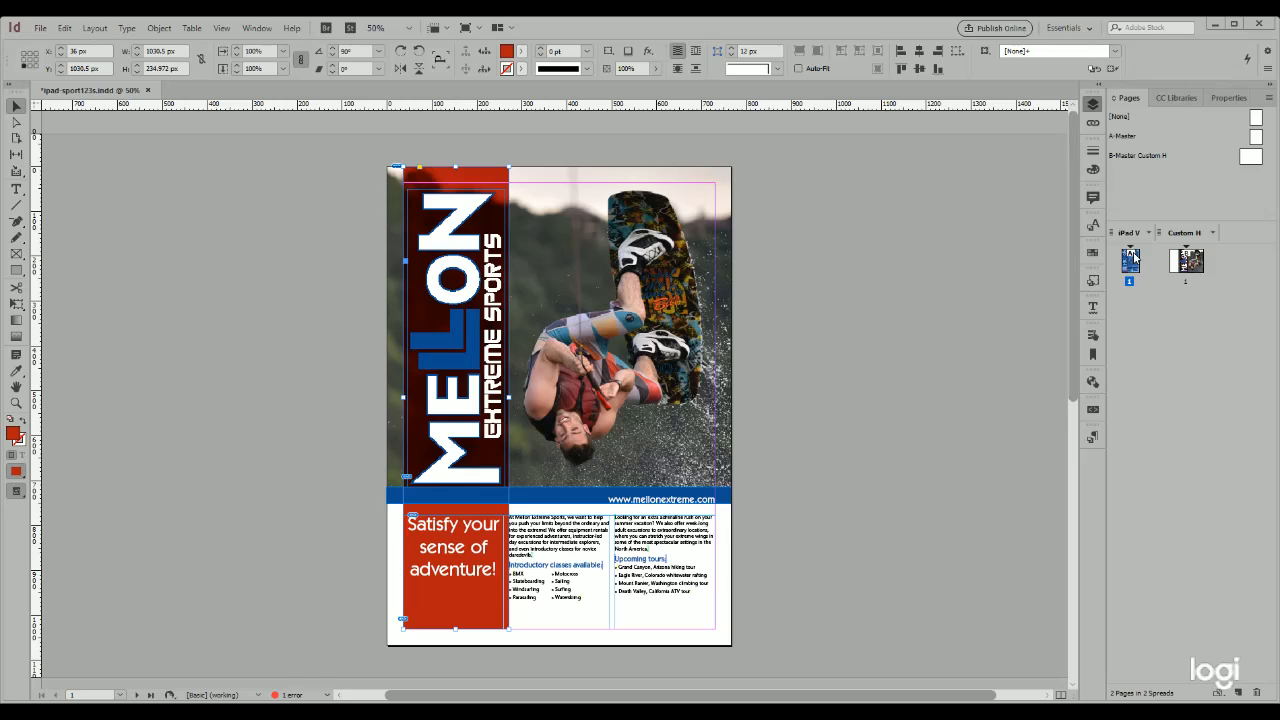
- On the horizontal Custom H page, unlink the text frame's width and height and set its Y position to 36 px
double_click(1187, 283)
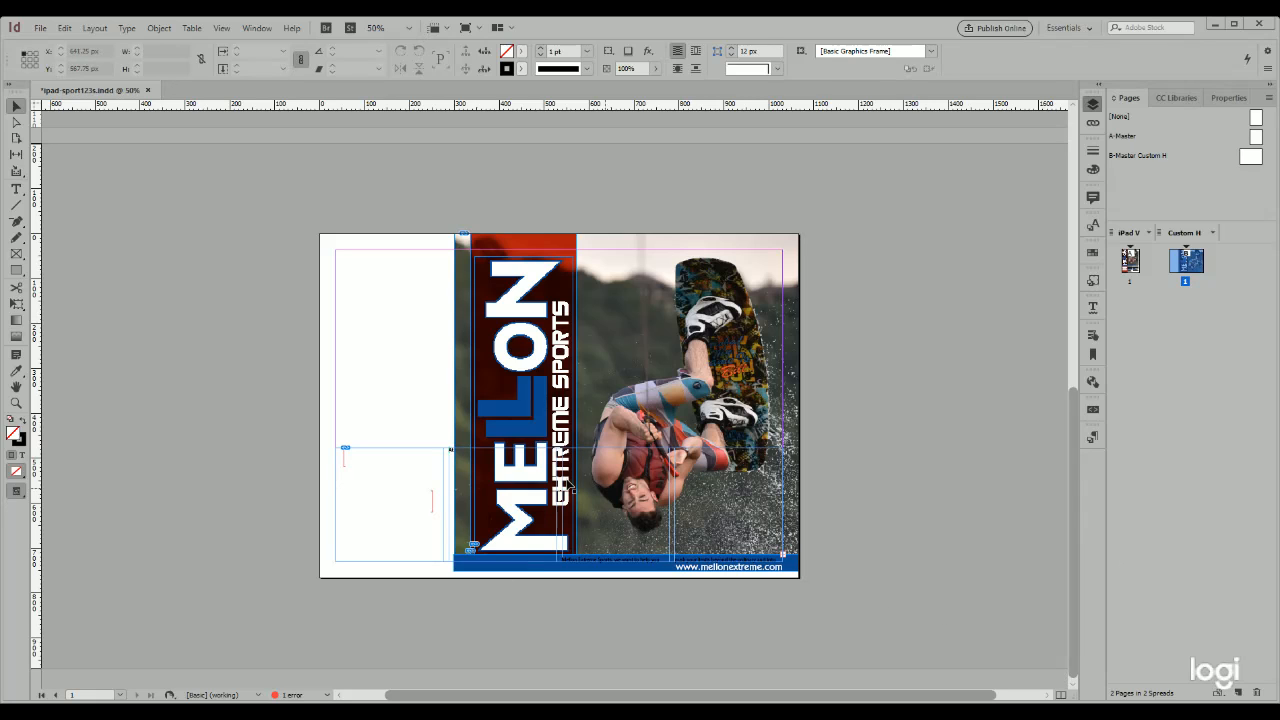
left_click(401, 563)
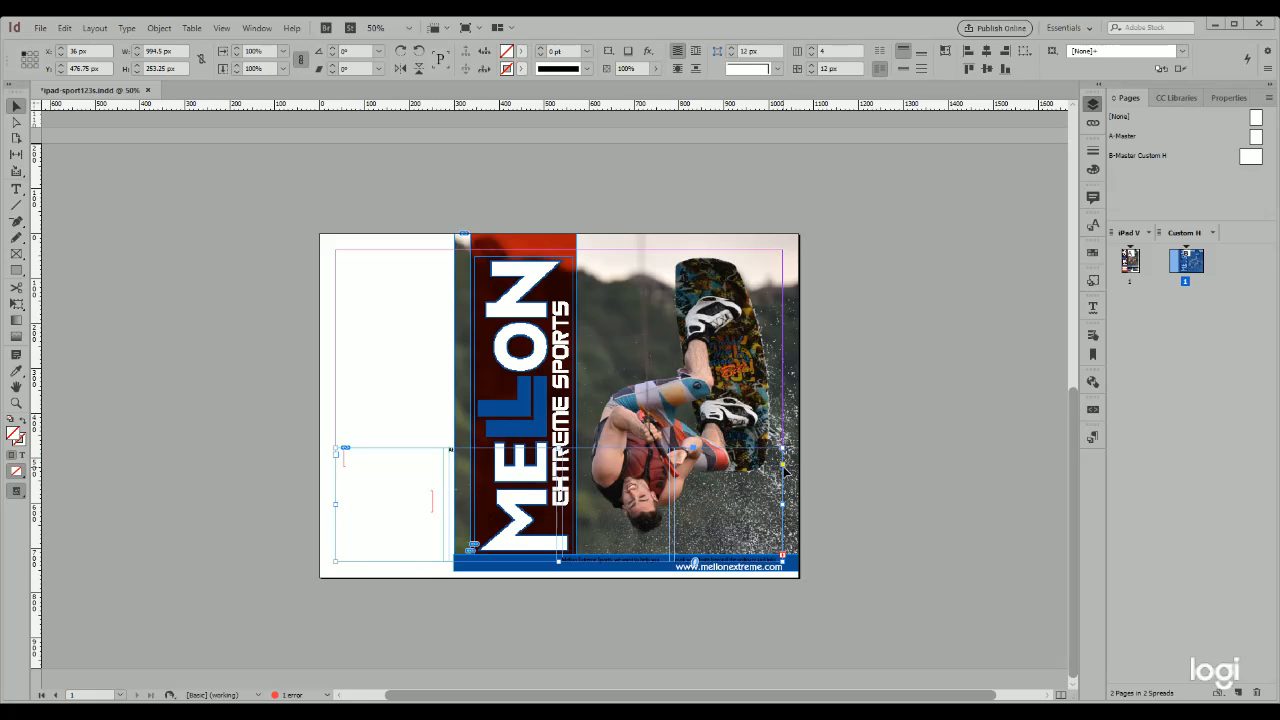
left_click(200, 61)
triple_click(92, 69)
type("36px")
key("Tab")
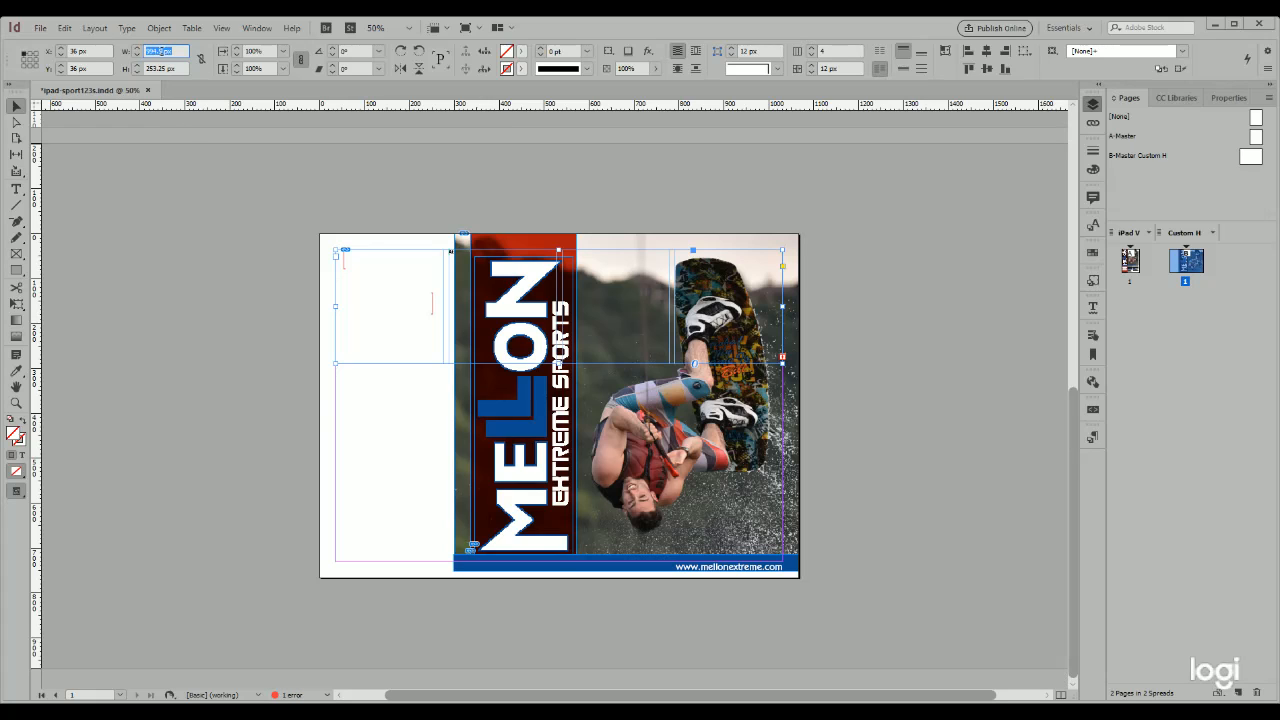
- Resize the text frame to 201 px wide and 660 px high, and deselect it
type("200")
key("Tab")
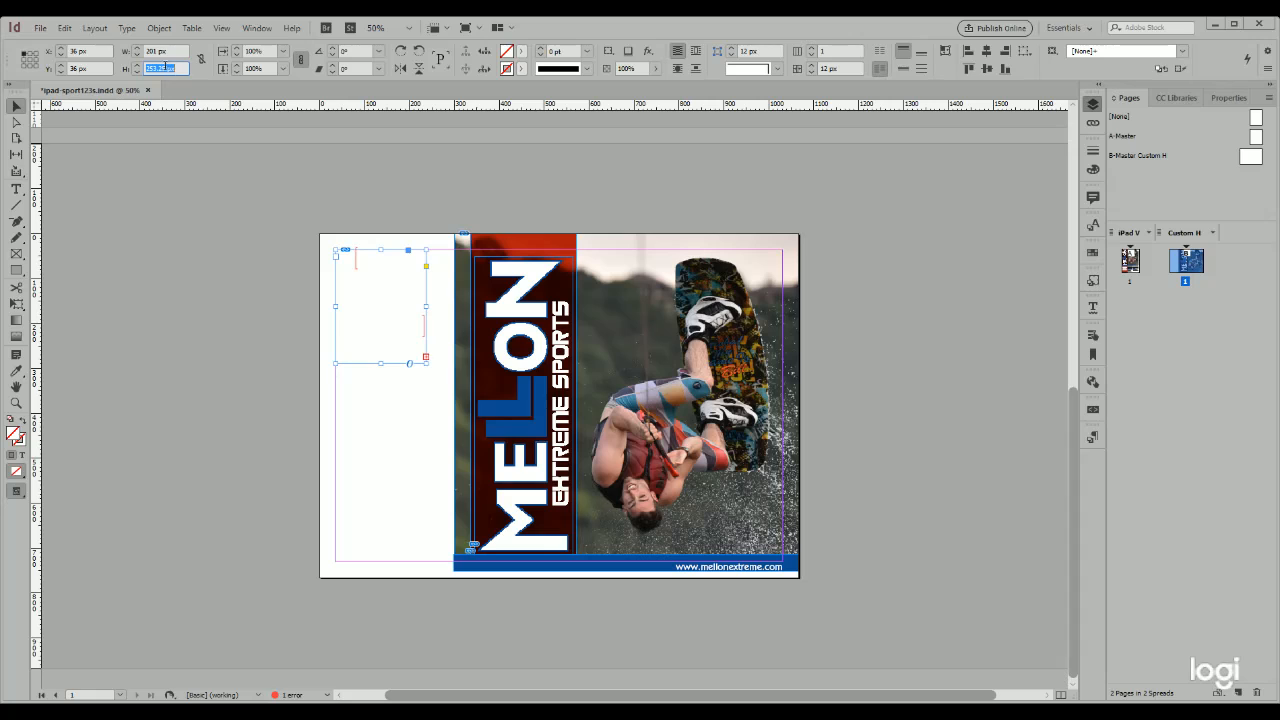
type("660")
key("Return")
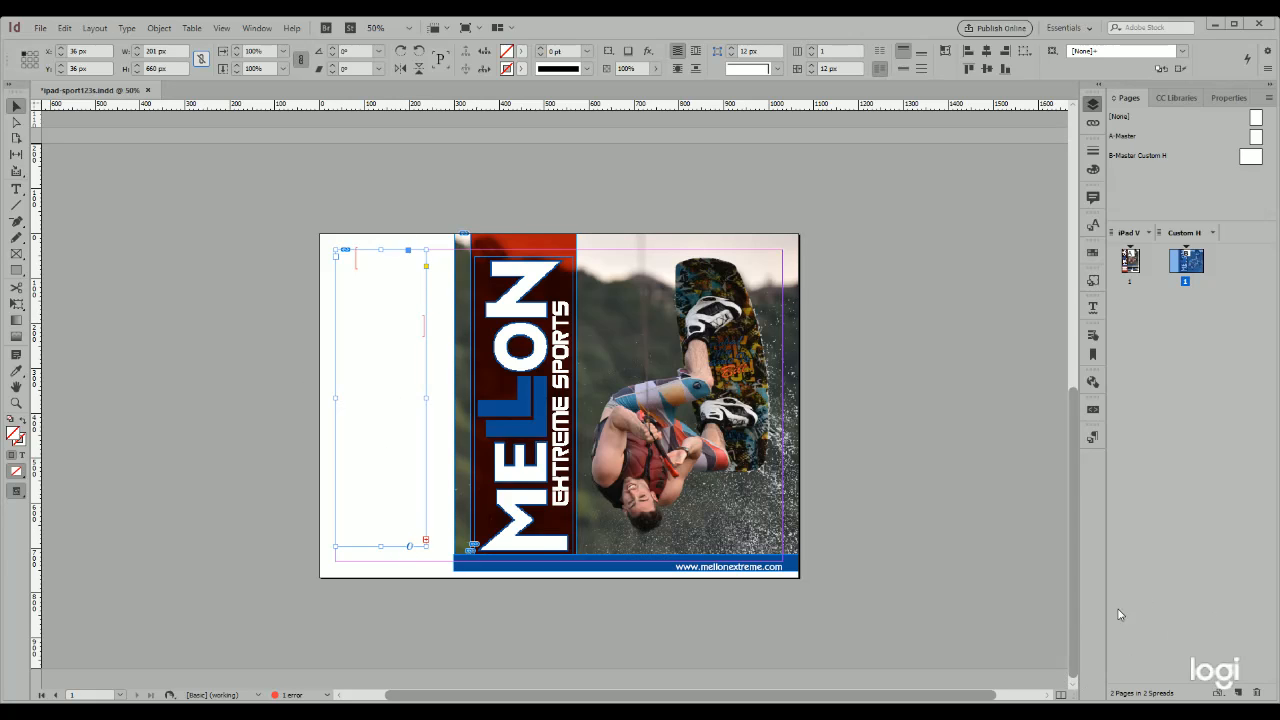
left_click(192, 467)
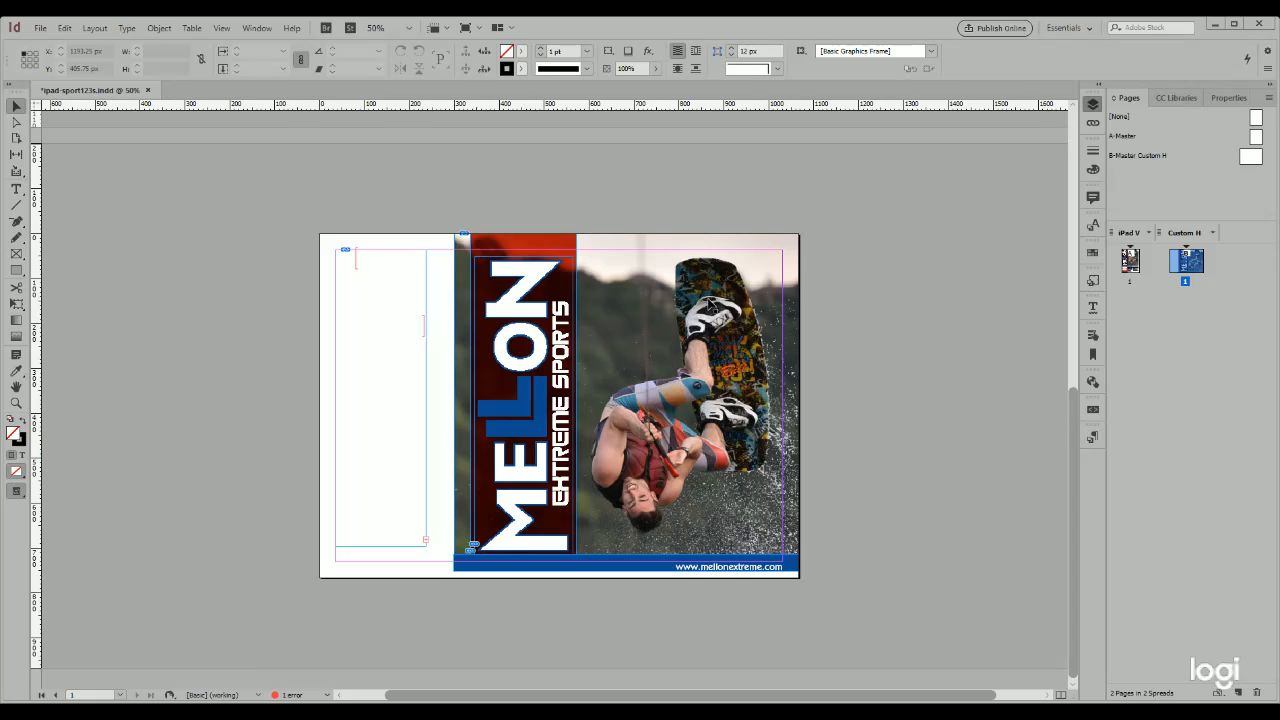
- Using paragraph styles, recolour the "Satisfy your sense of adventure!" heading red and let the body text flow beneath it in the same frame
left_click(259, 31)
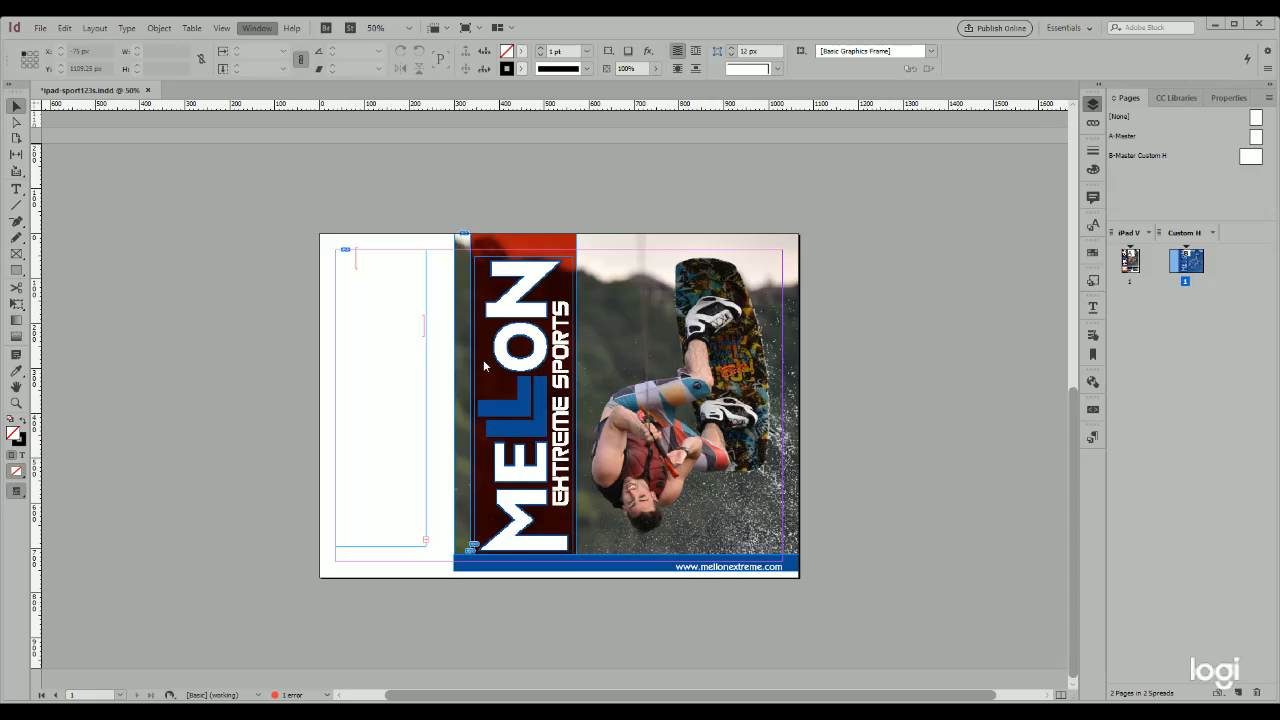
left_click(519, 406)
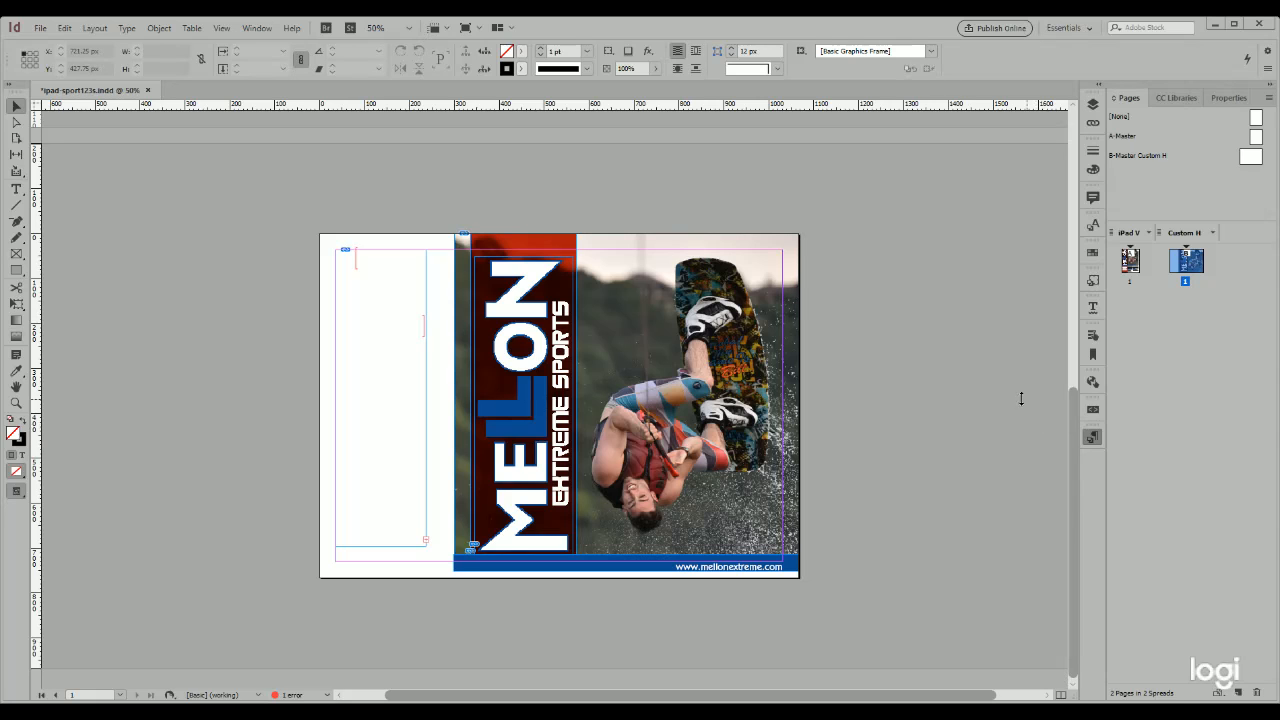
left_click_drag(991, 371, 938, 148)
key("ctrl+z")
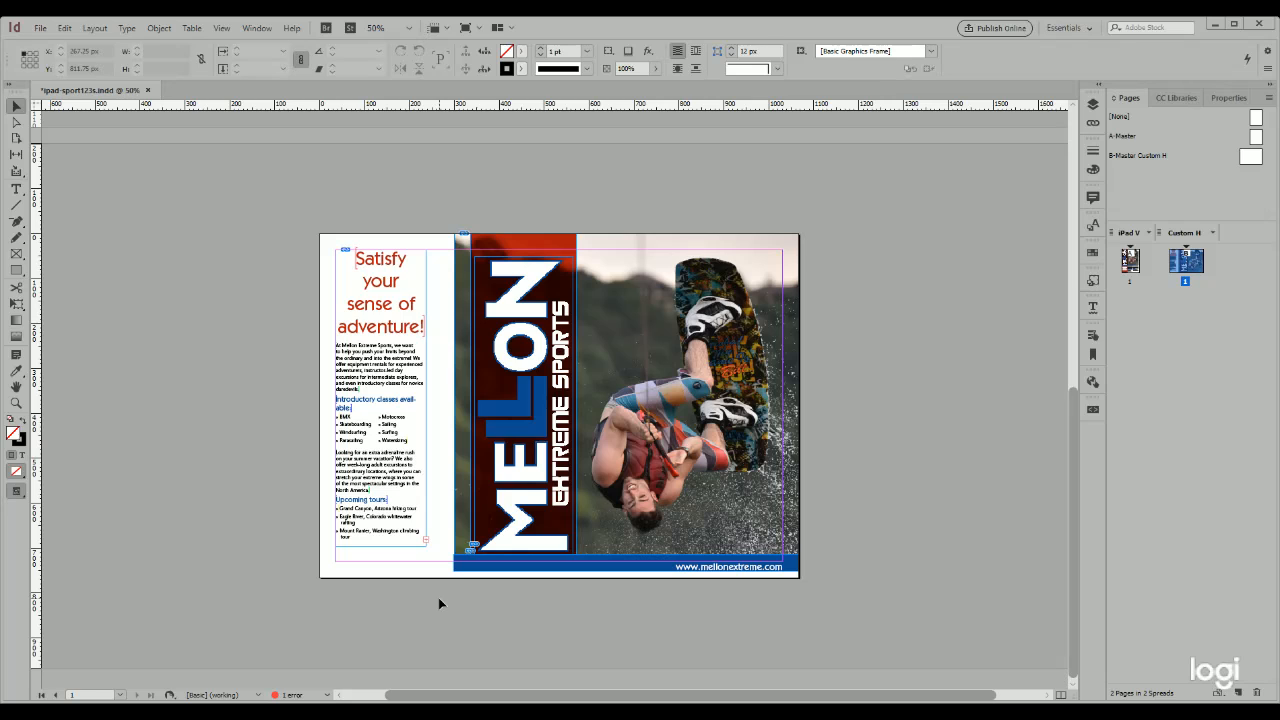
- Extend the blue web address bar down to the page's lower edge, making it about 52 px high
key("ctrl+equal")
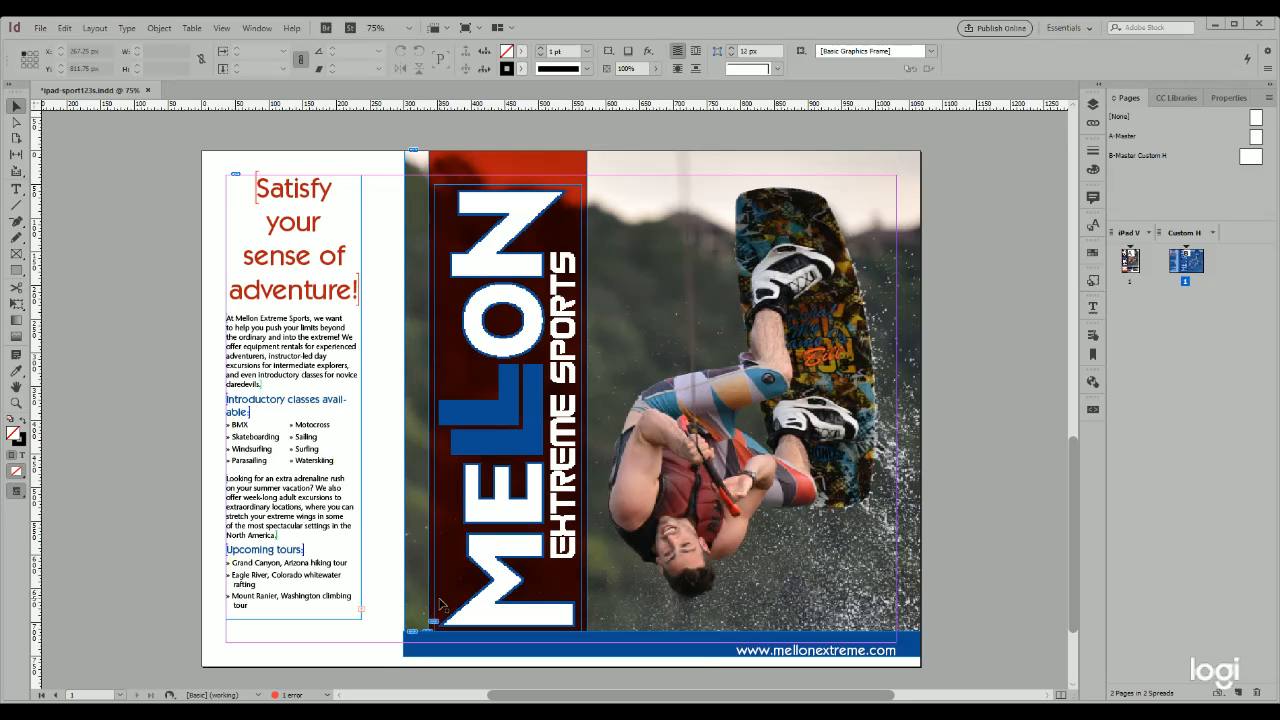
left_click(645, 659)
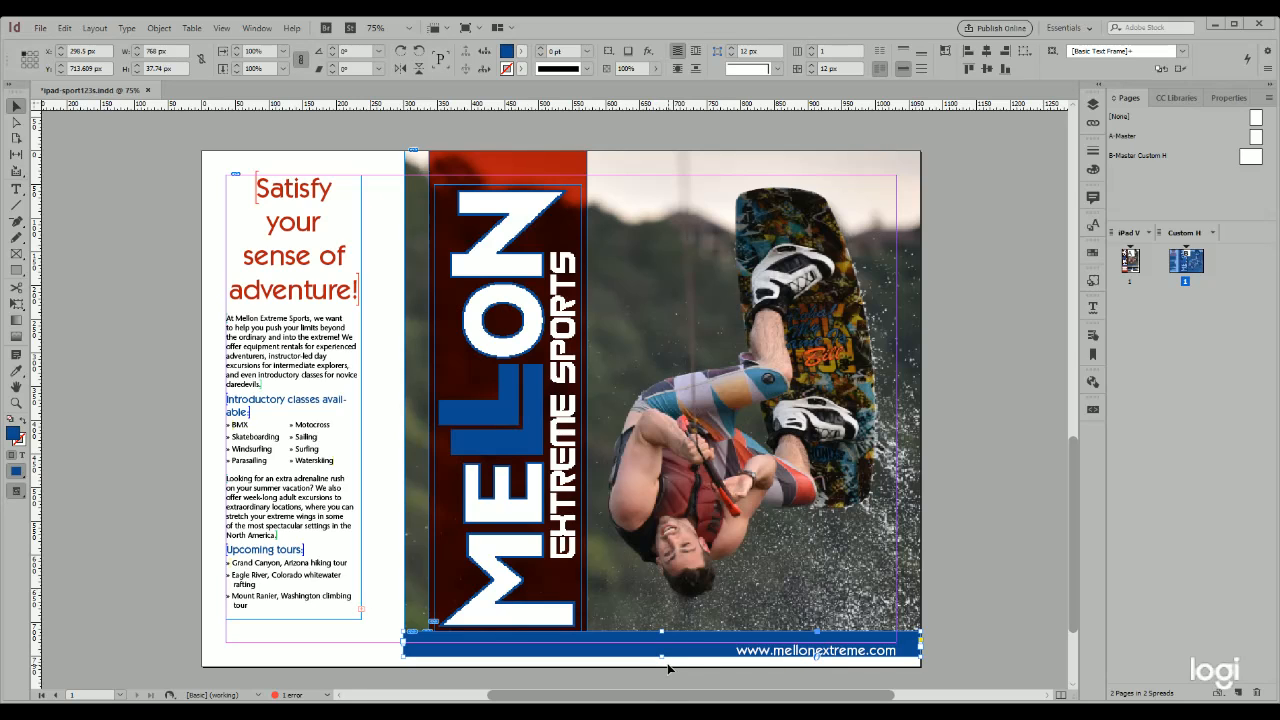
left_click_drag(662, 657, 662, 667)
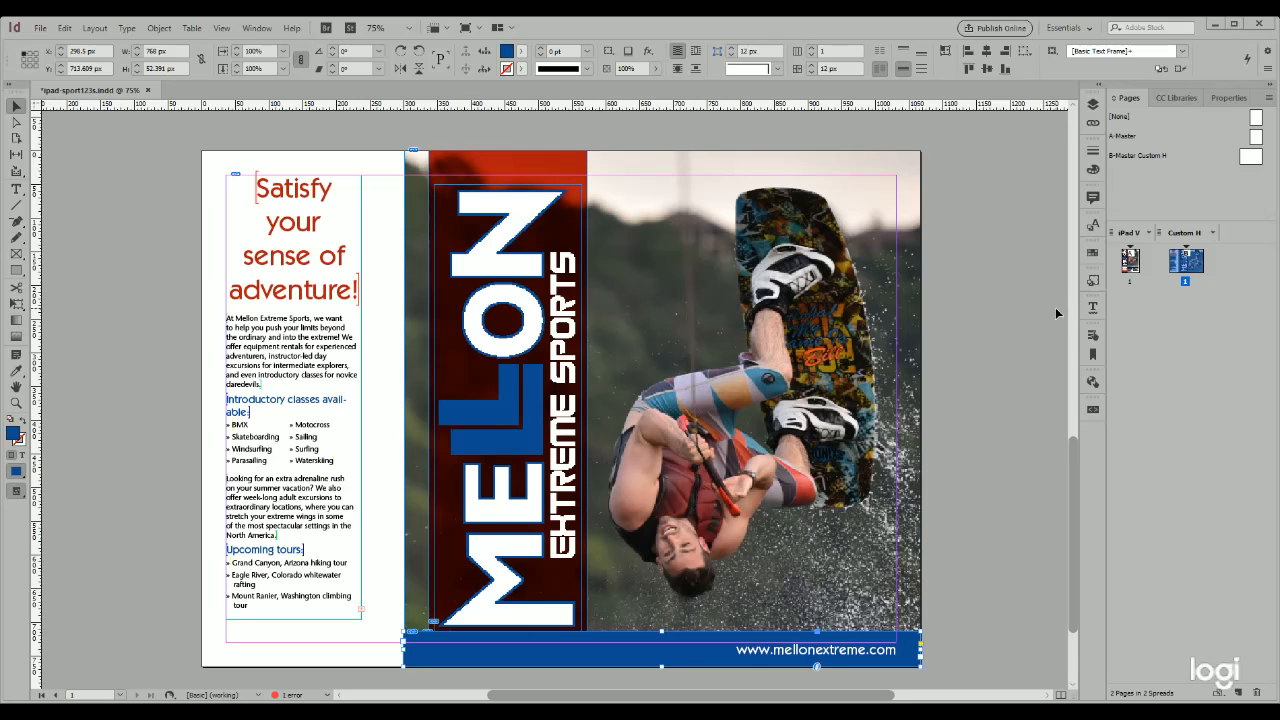
- Split the layout view and compare the vertical and horizontal pages side by side, both at 50% zoom
left_click(1059, 695)
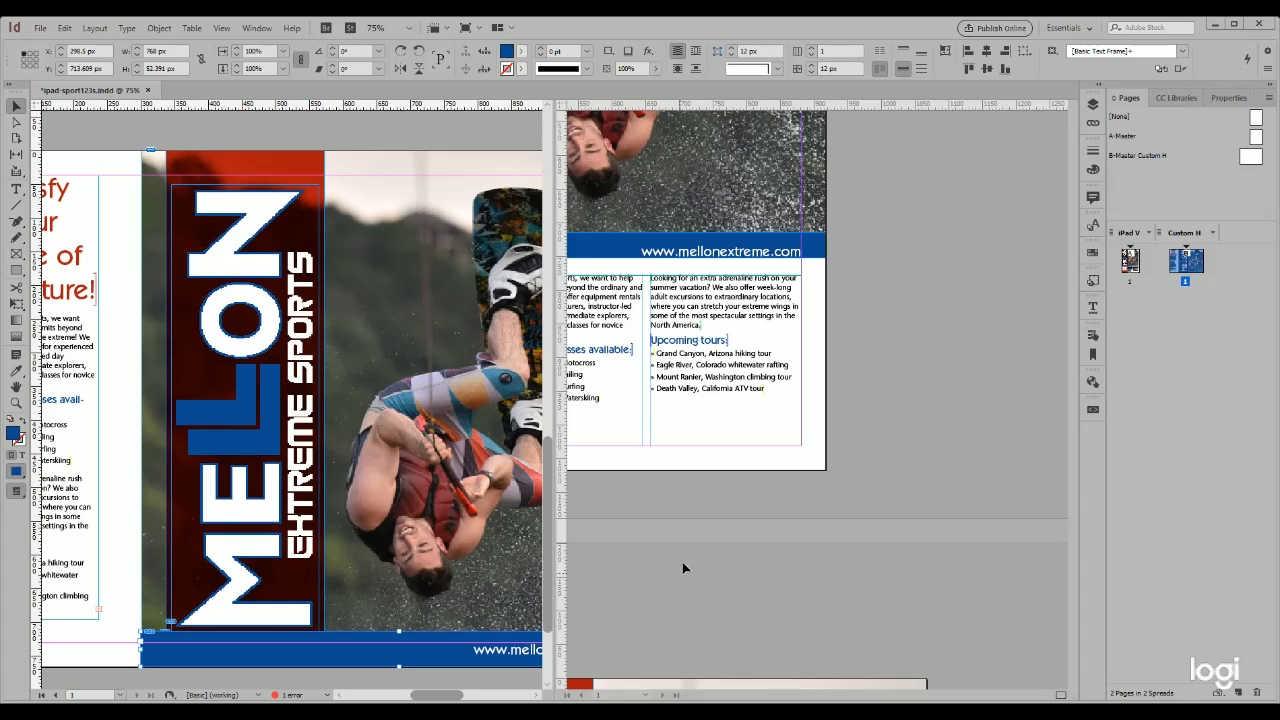
left_click(676, 526)
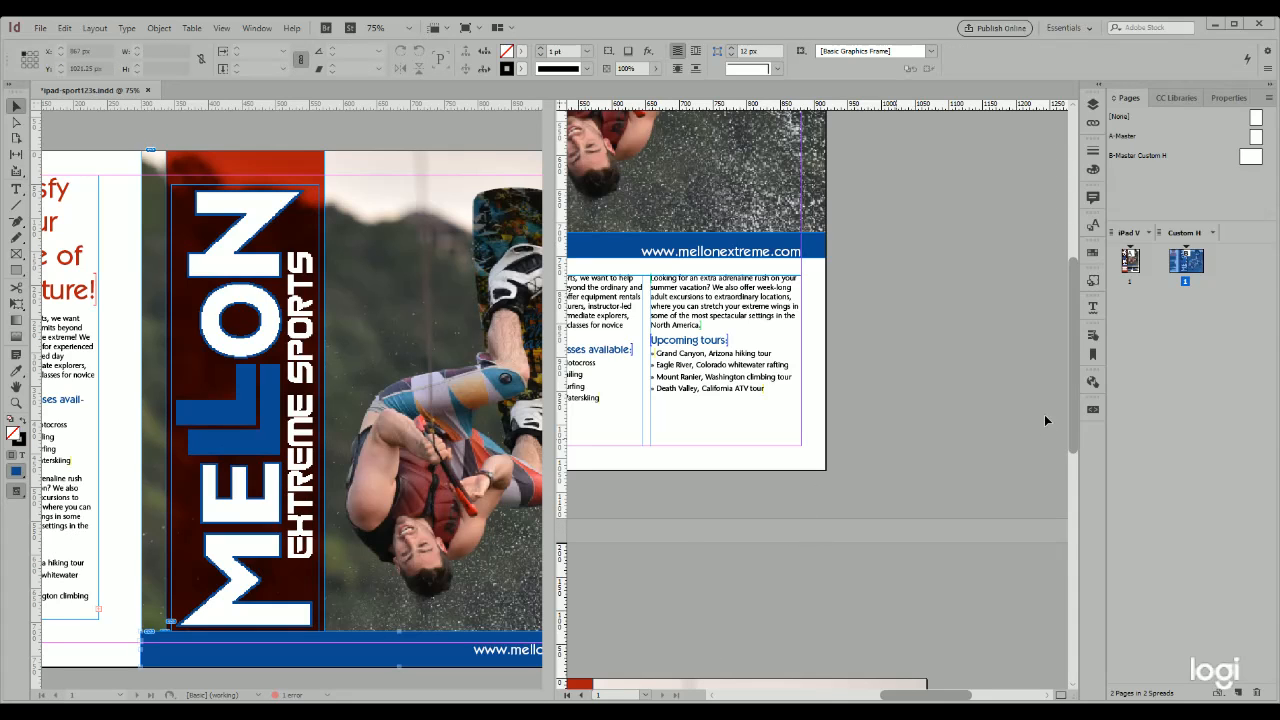
left_click_drag(916, 697, 880, 698)
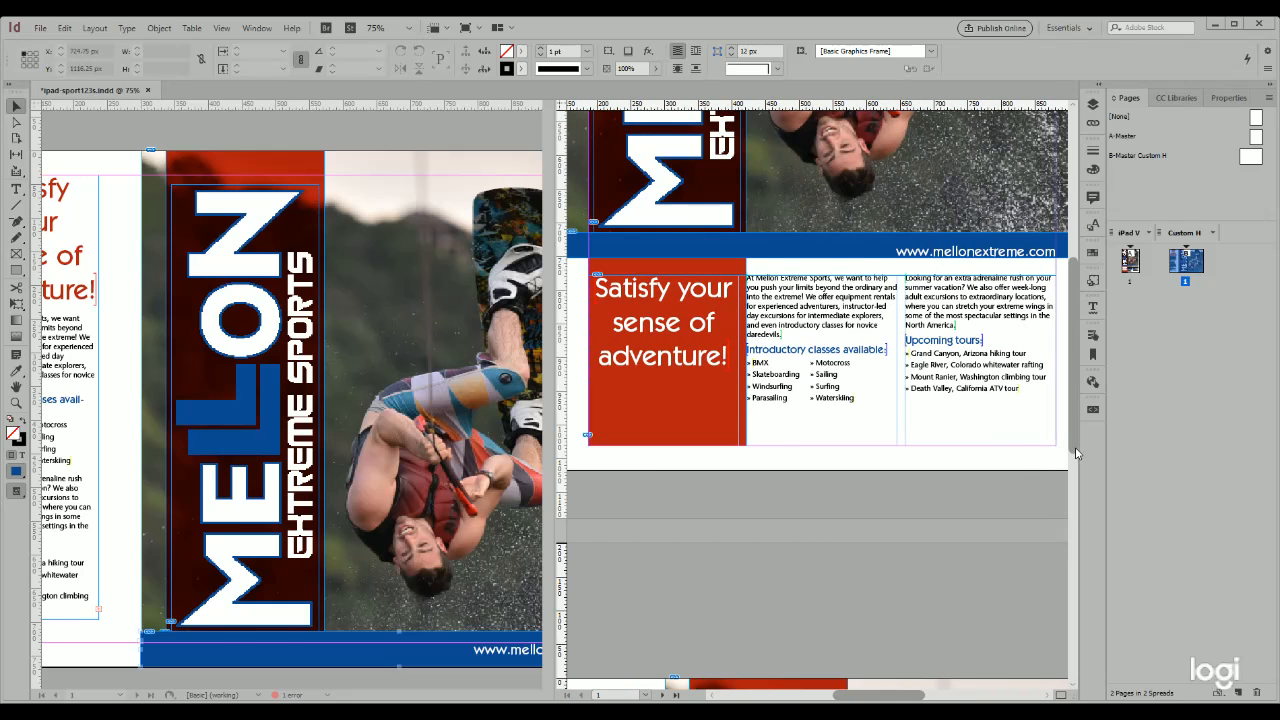
scroll(1076, 452, "down", 2)
left_click_drag(1077, 455, 1050, 303)
scroll(1052, 310, "down", 2)
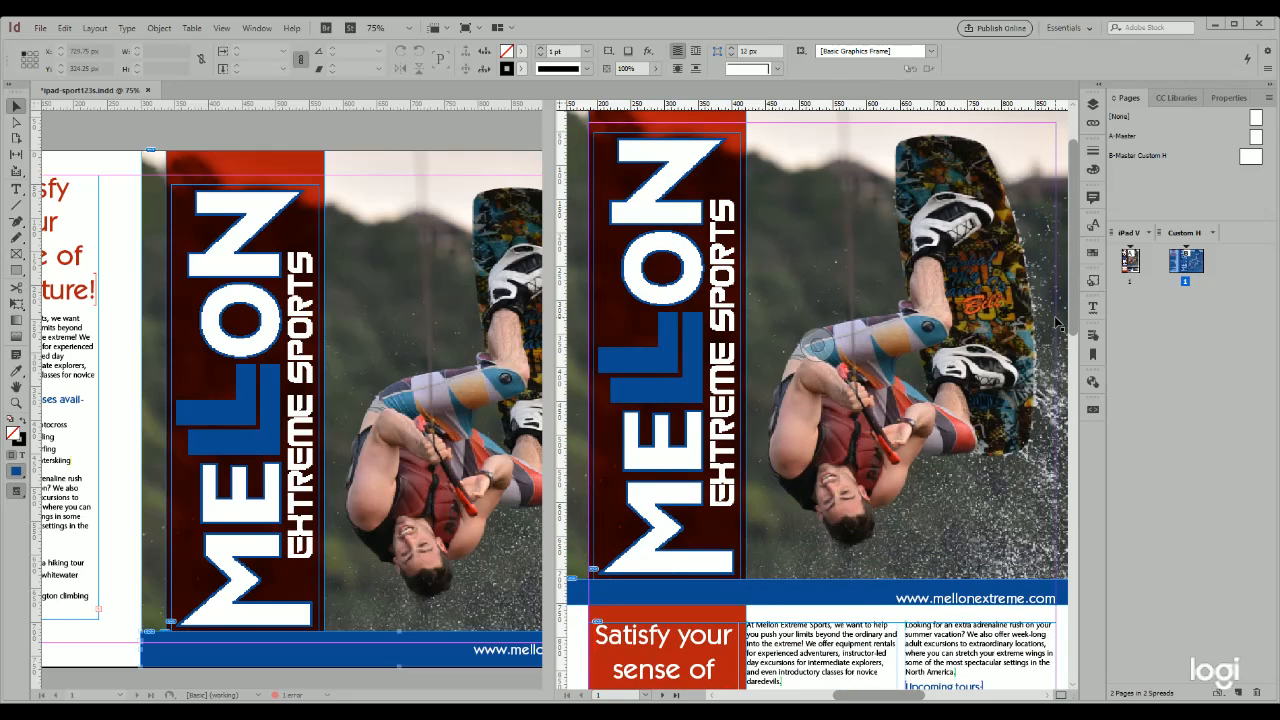
key("ctrl+minus")
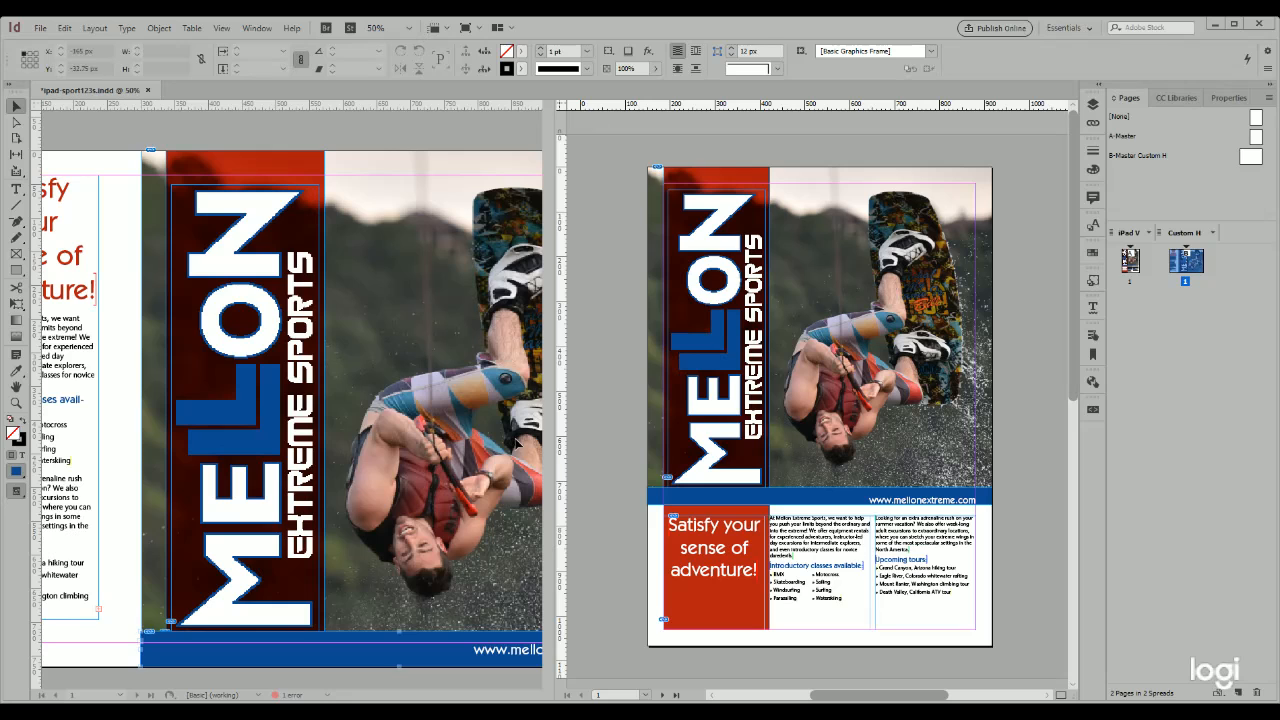
left_click(238, 686)
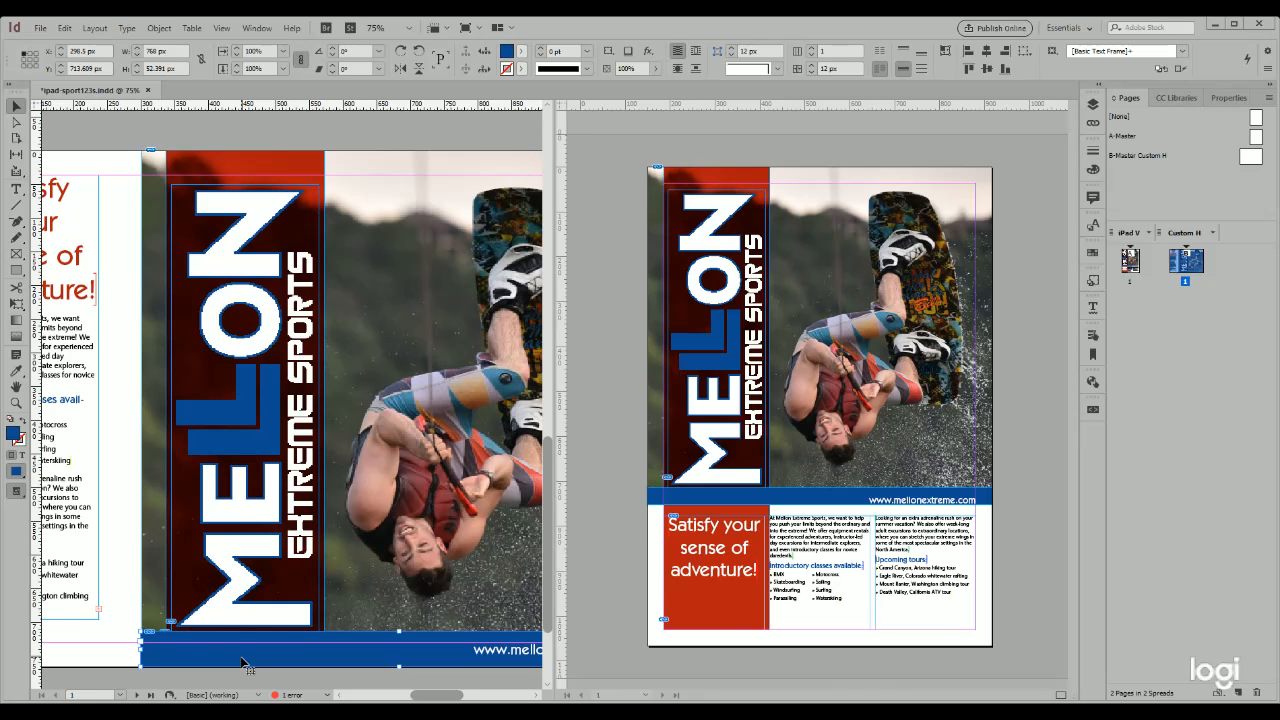
key("ctrl+minus")
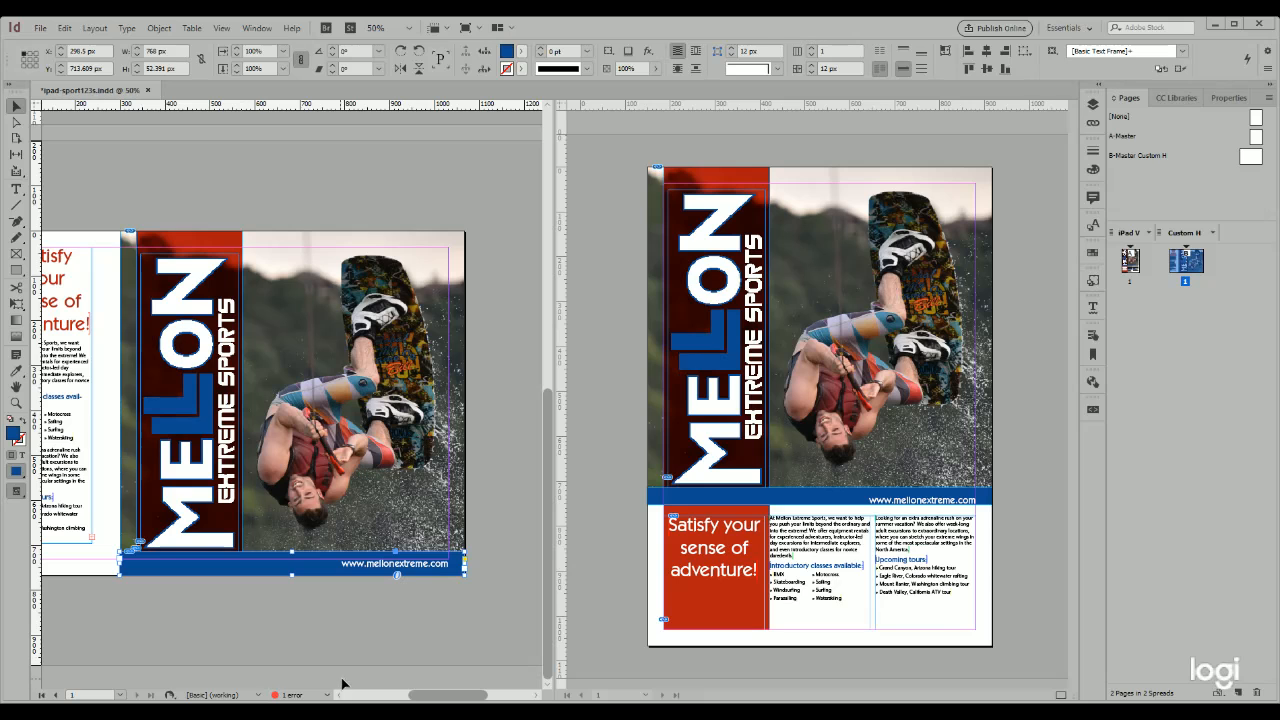
left_click_drag(435, 695, 417, 700)
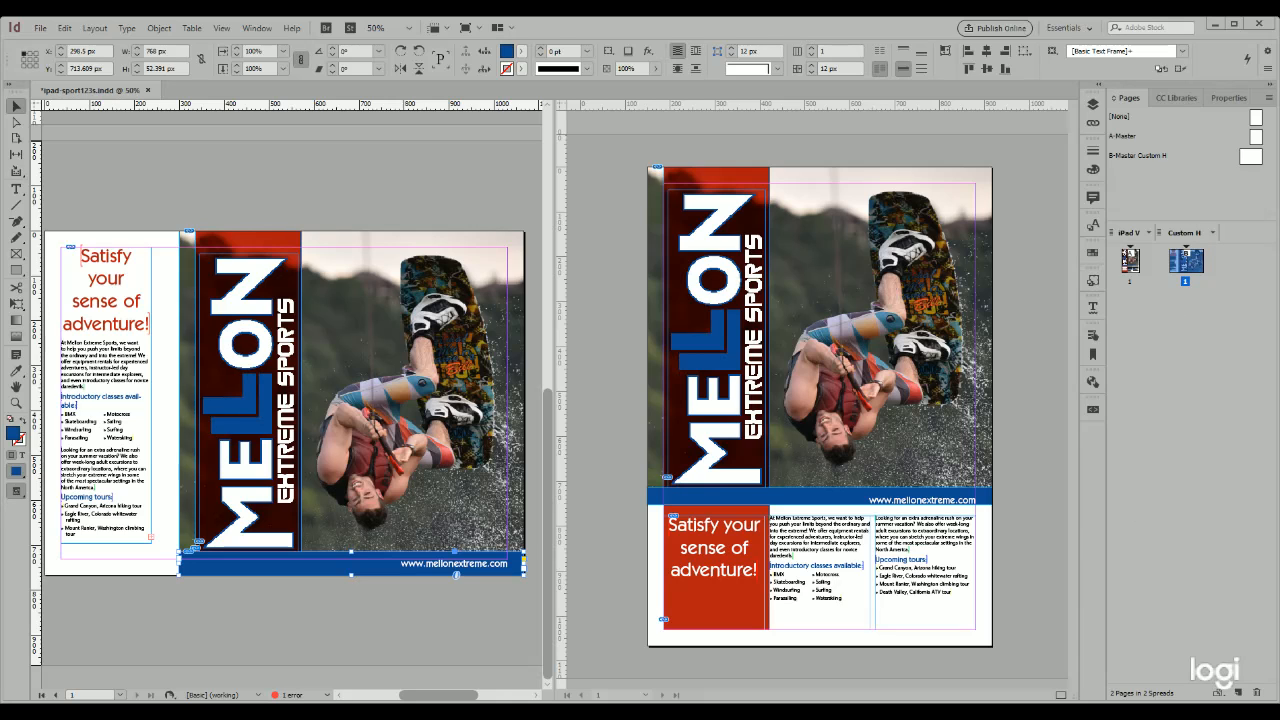
- Close the split layout view and save the document
left_click(1061, 695)
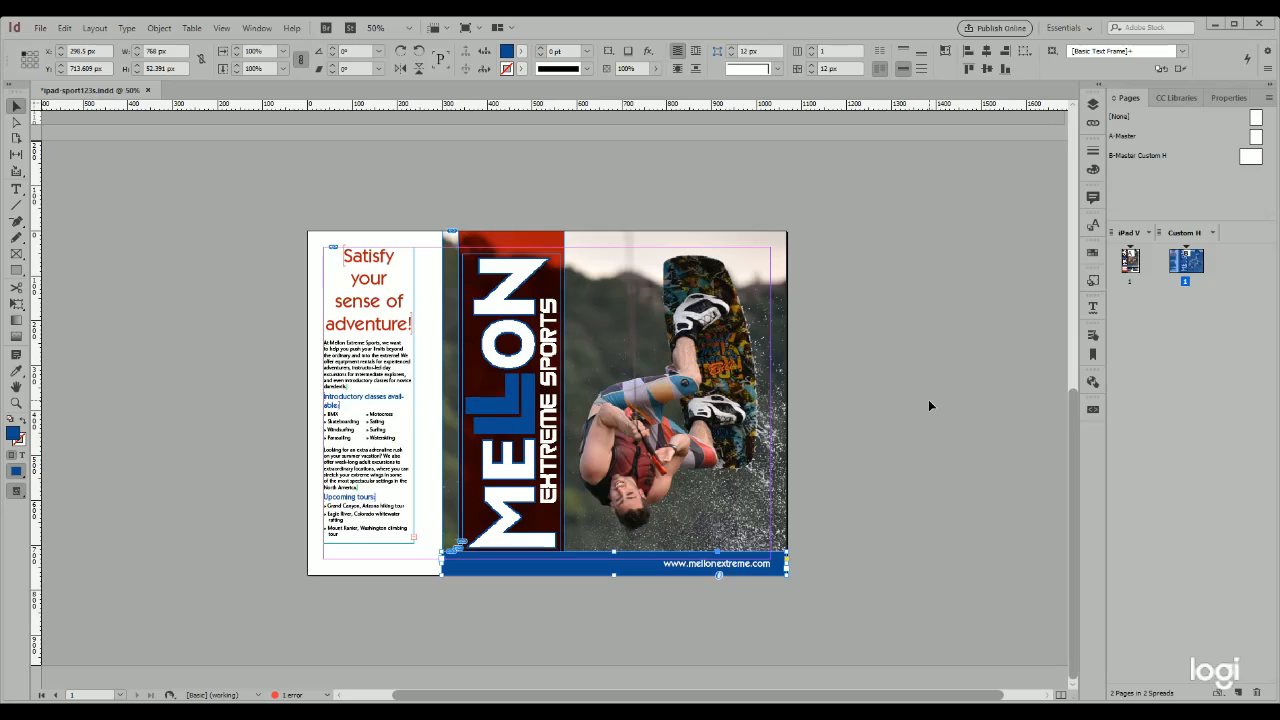
key("ctrl+s")
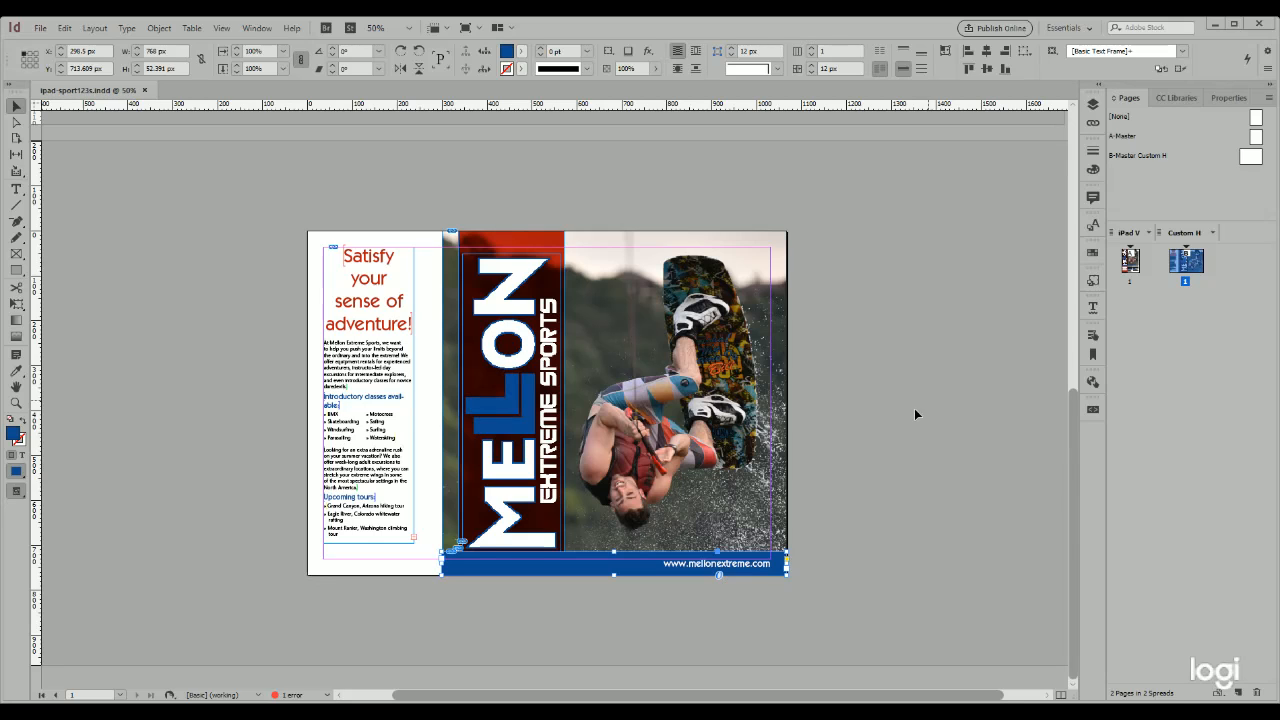